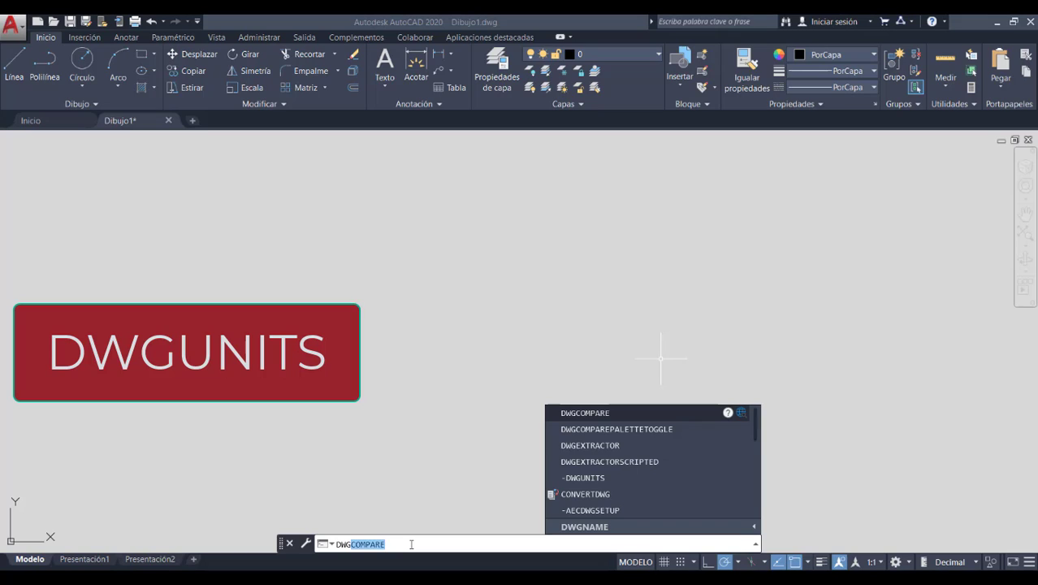
Run -DWGUNITS and set the drawing's length unit to metres, with decimal linear format and a display precision of 3.
text(units)
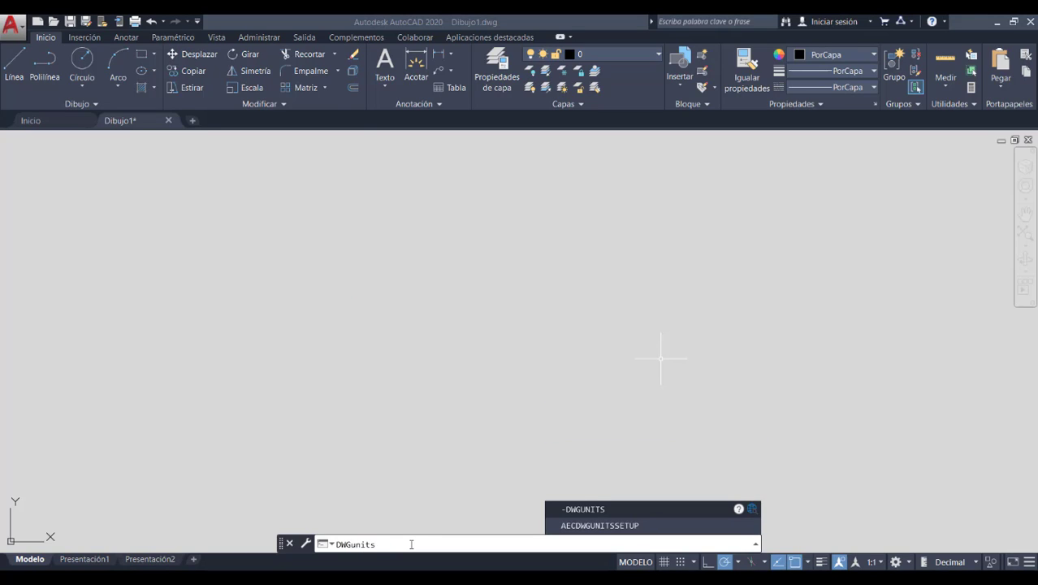
key(Return)
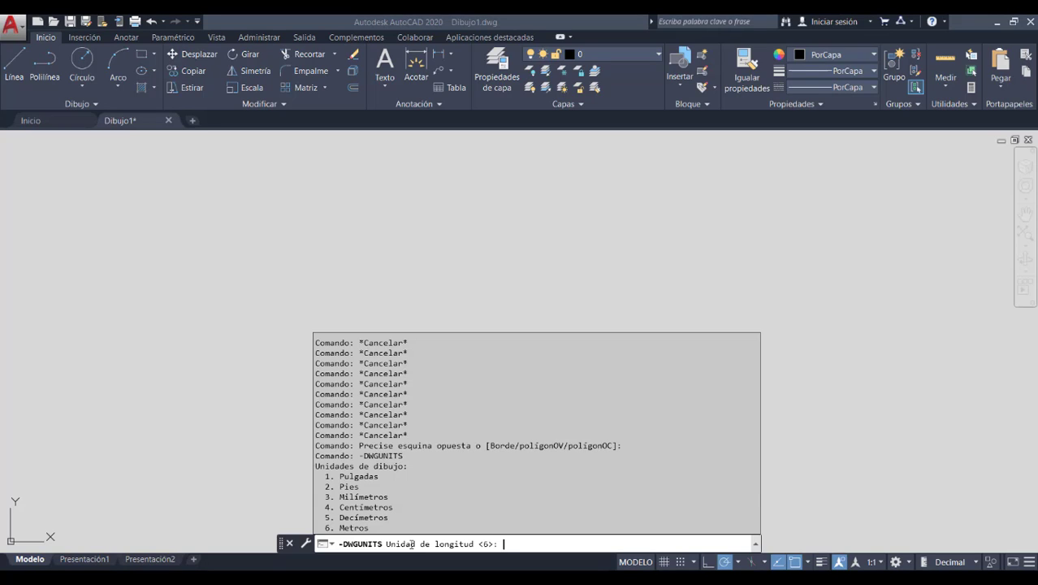
text(6)
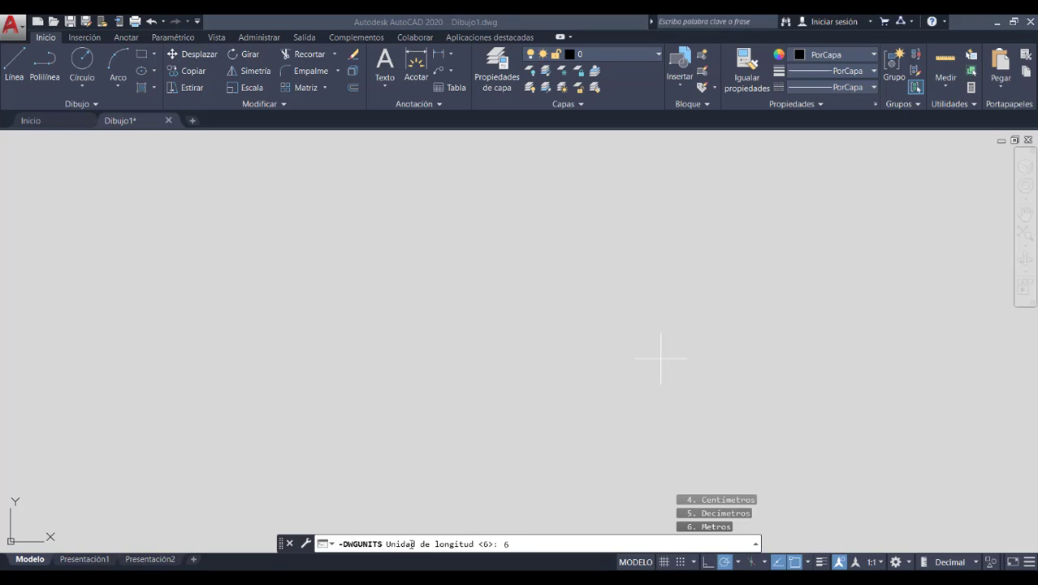
key(Return)
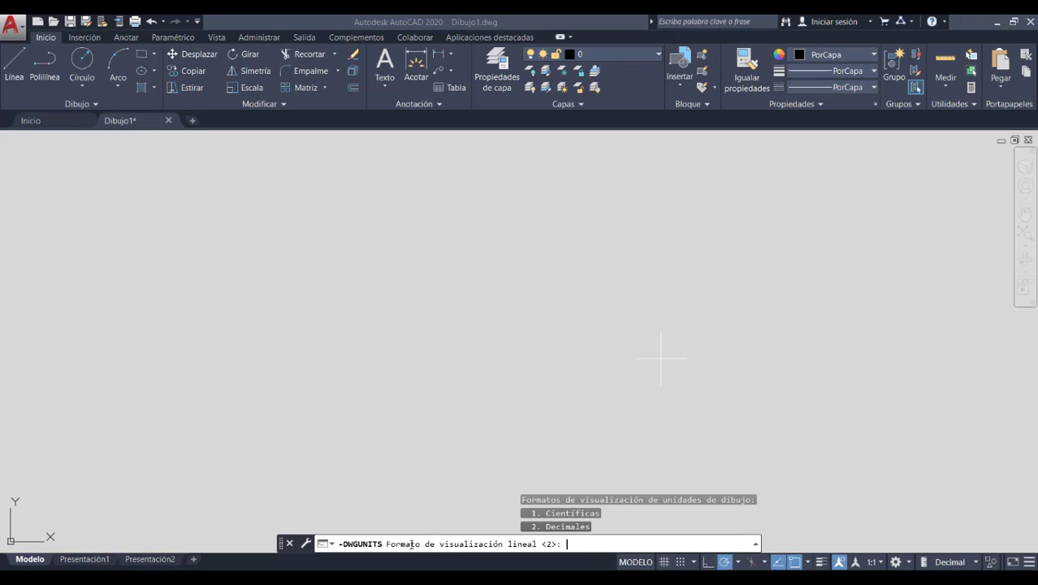
text(2)
key(Return)
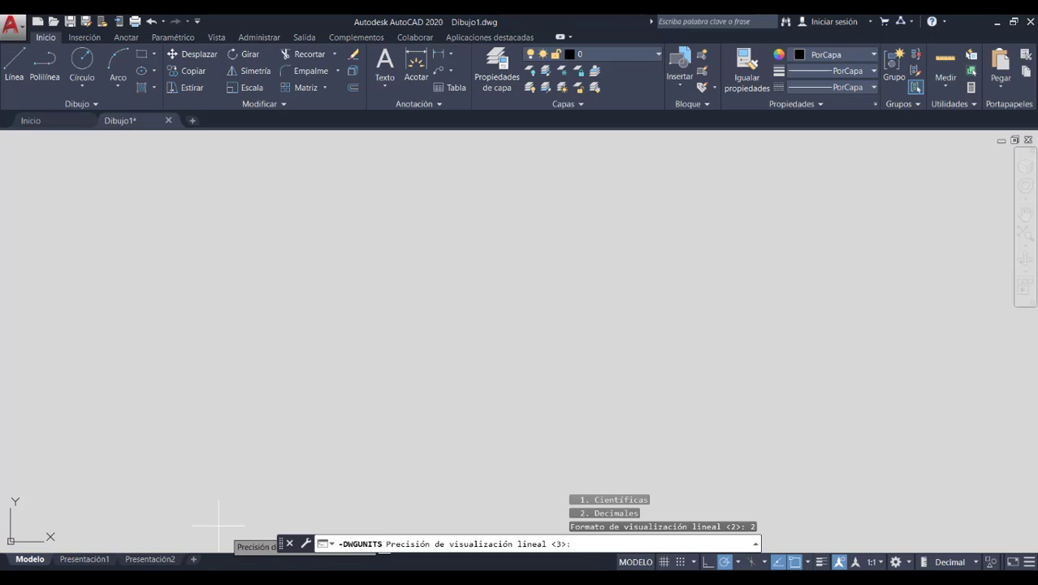
text(3)
key(Return)
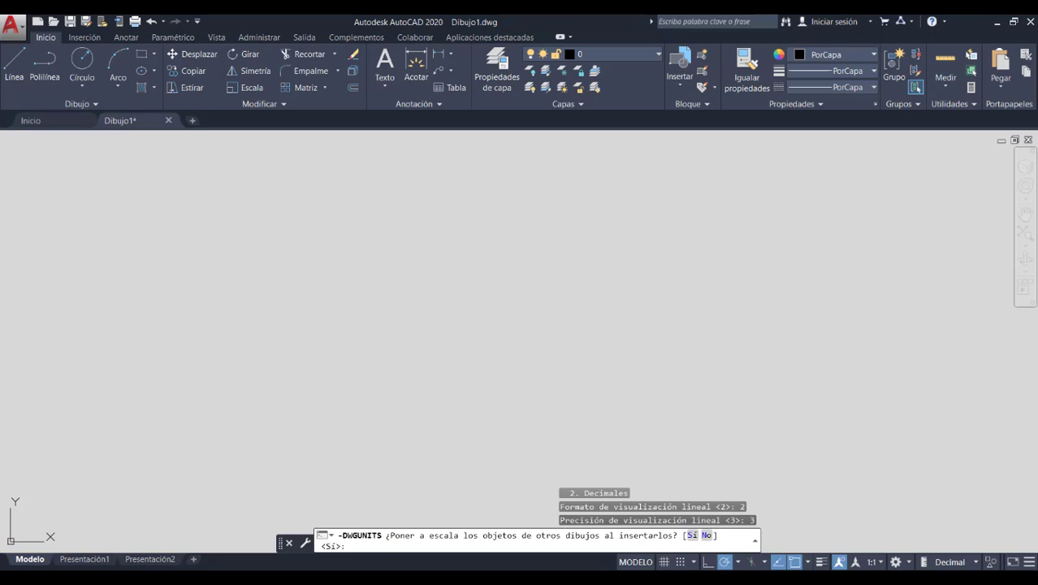
Answer Sí to scaling objects from other drawings on insertion and to matching UNIDADESINS with the drawing units.
text(S)
key(Return)
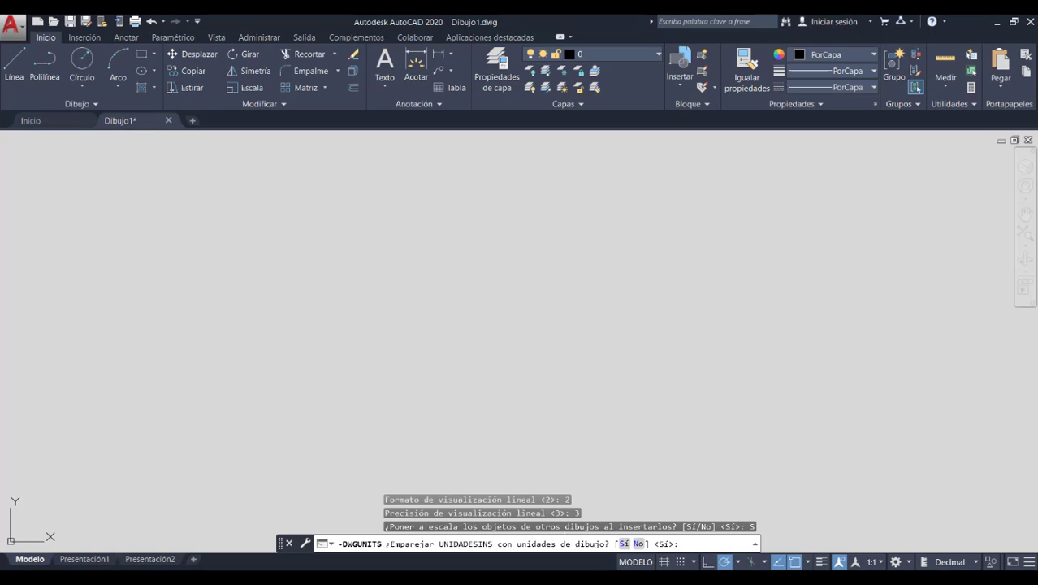
text(S)
key(Return)
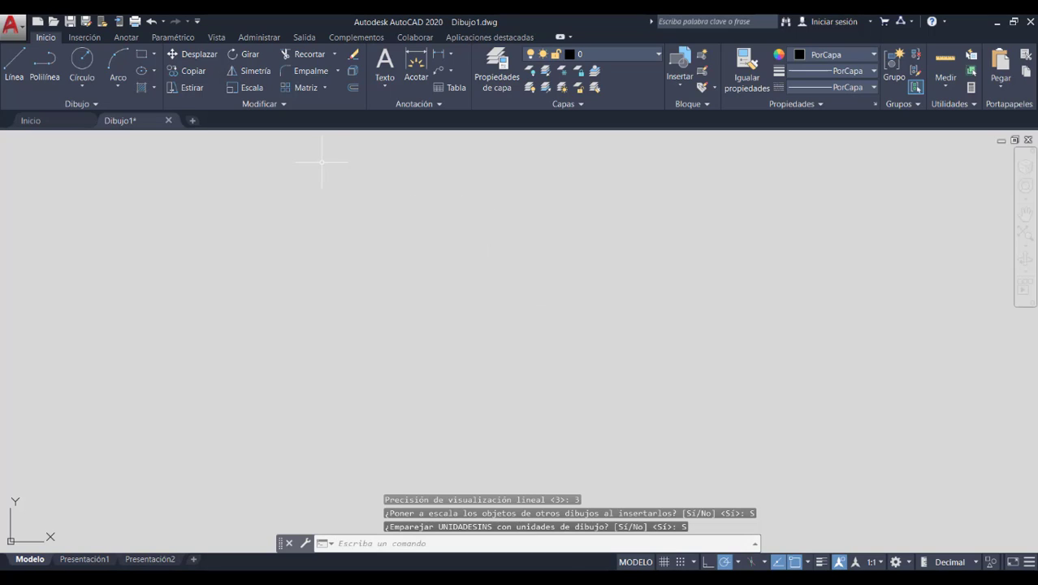
Draw a horizontal line 95 units long in the empty model space and select it to check its length.
click(14, 67)
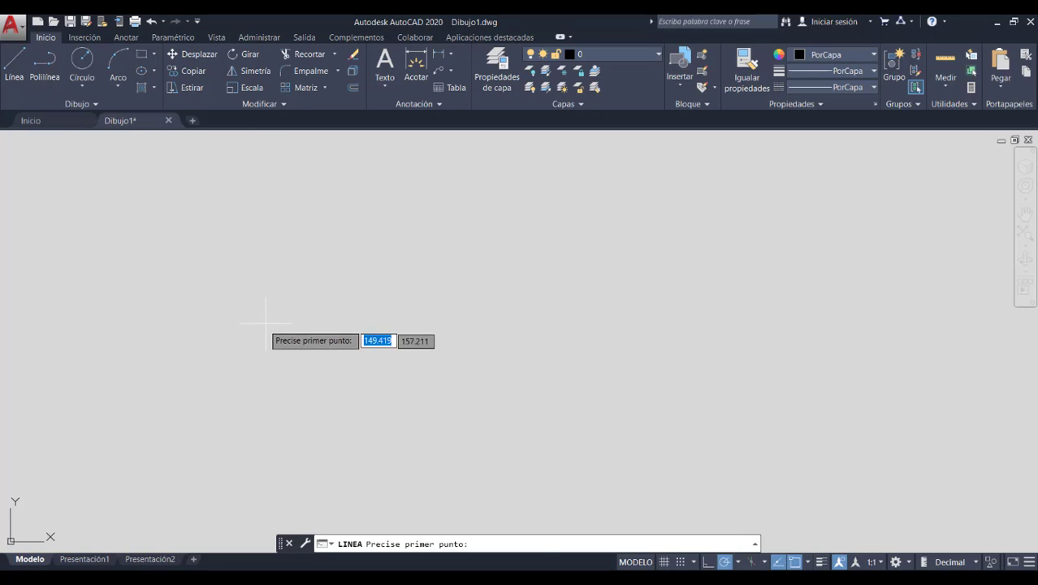
click(275, 294)
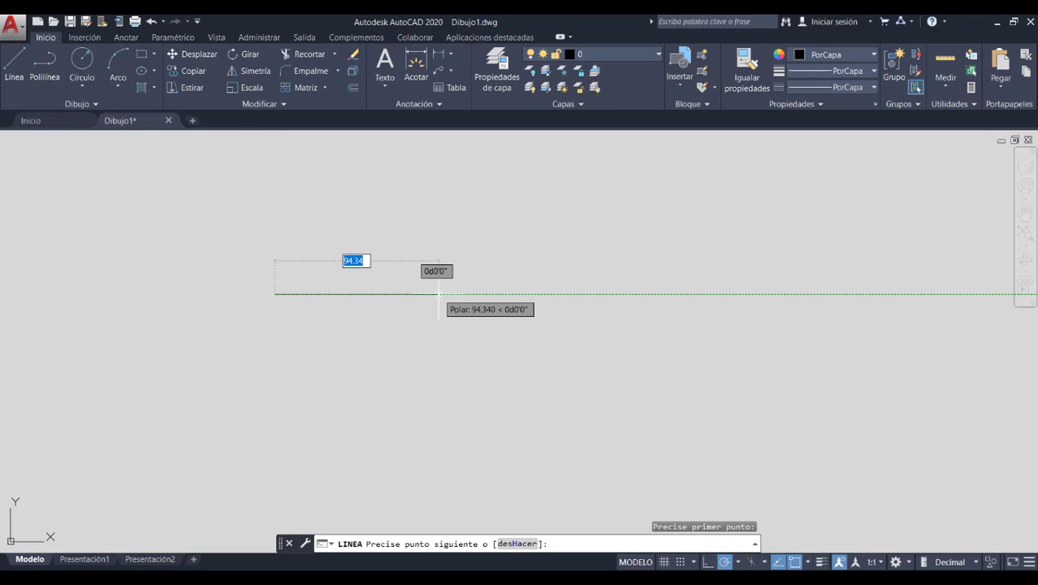
text(95)
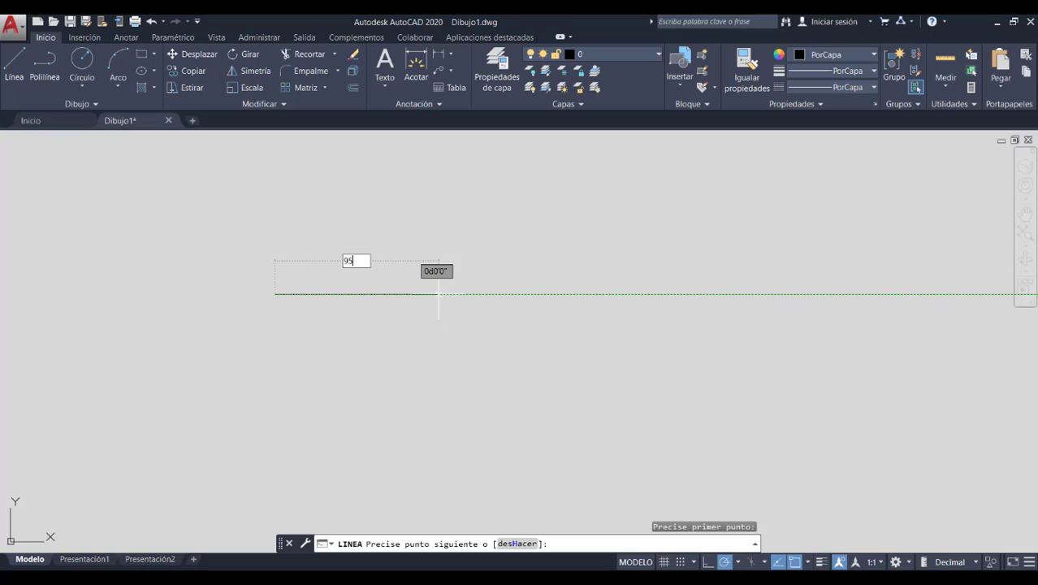
key(Return)
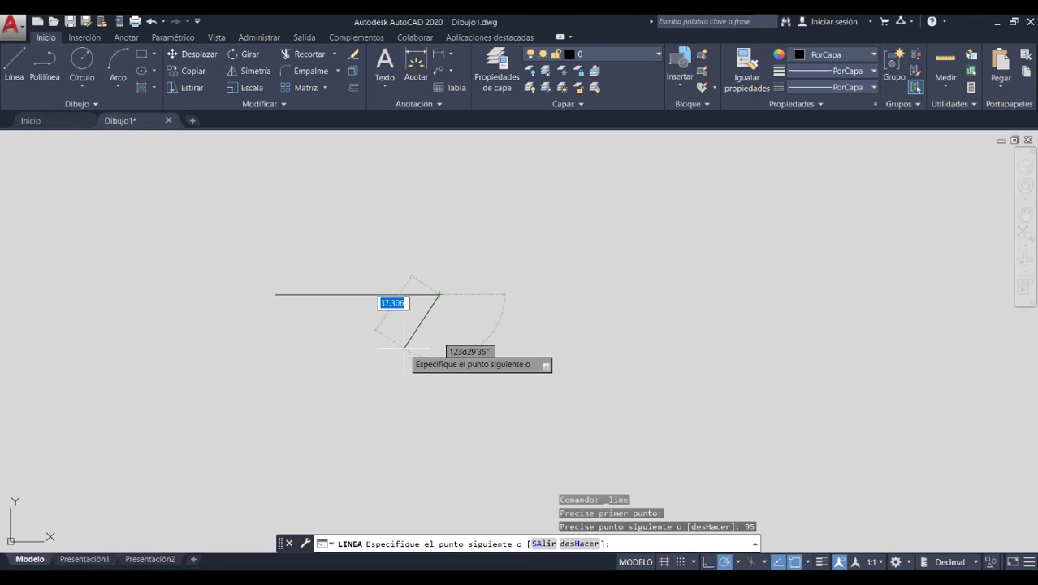
key(Escape)
click(397, 294)
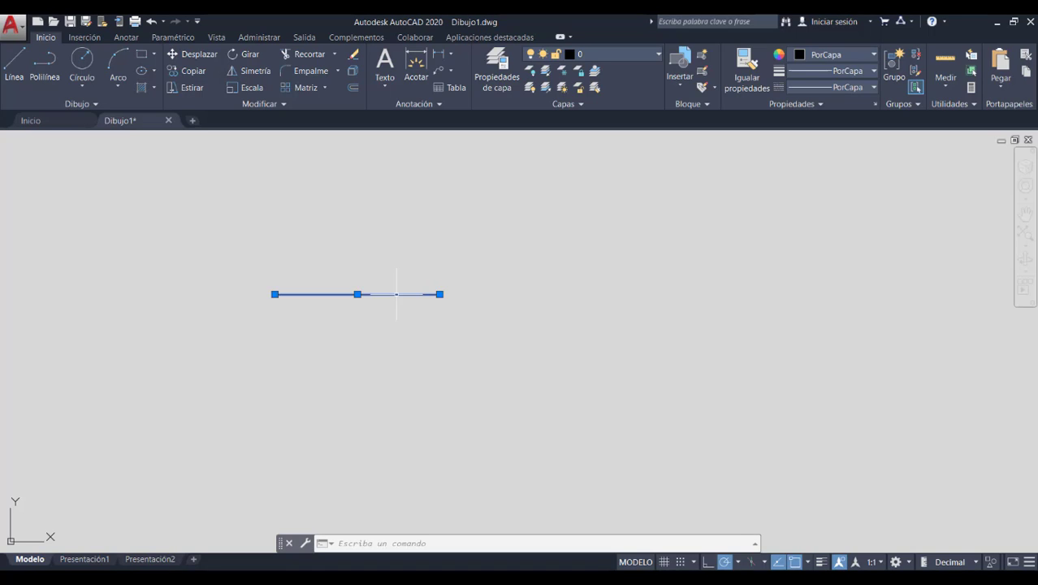
mouse_move(439, 295)
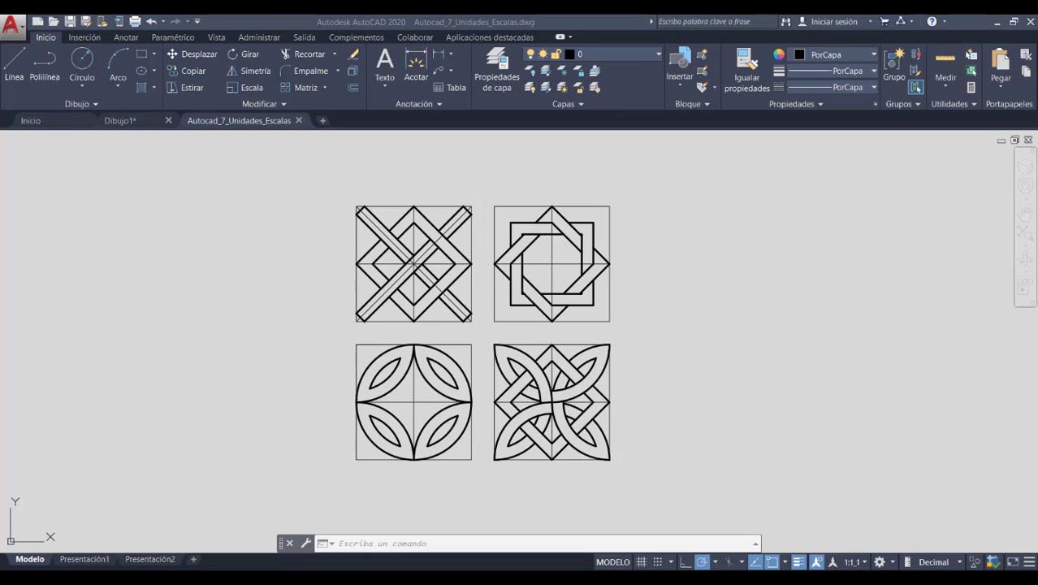
In Autocad_7_Unidades_Escalas, select the square frame of the upper-left pattern to check its side length, then deselect it.
click(463, 206)
mouse_move(471, 206)
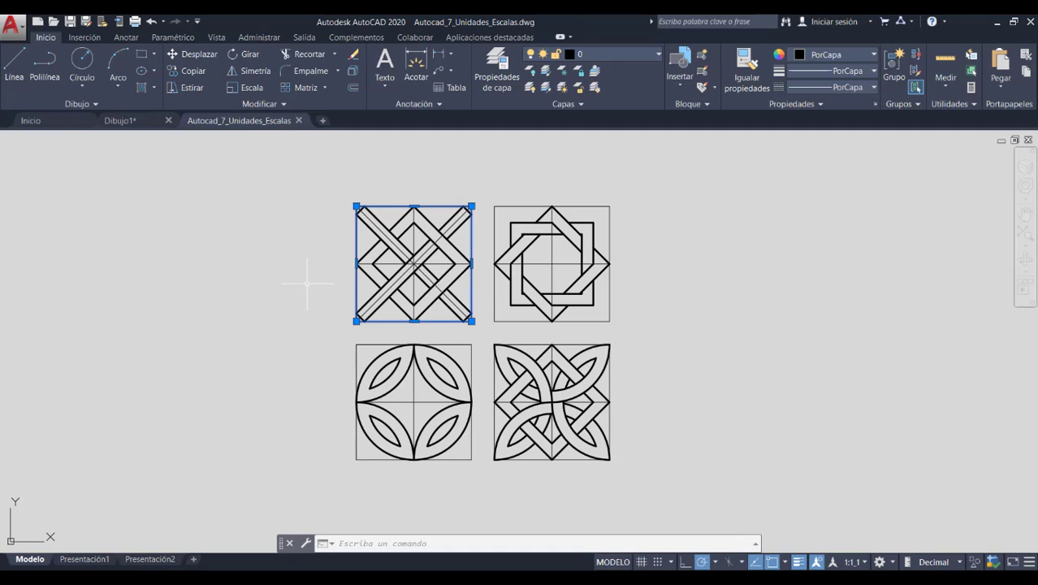
key(Escape)
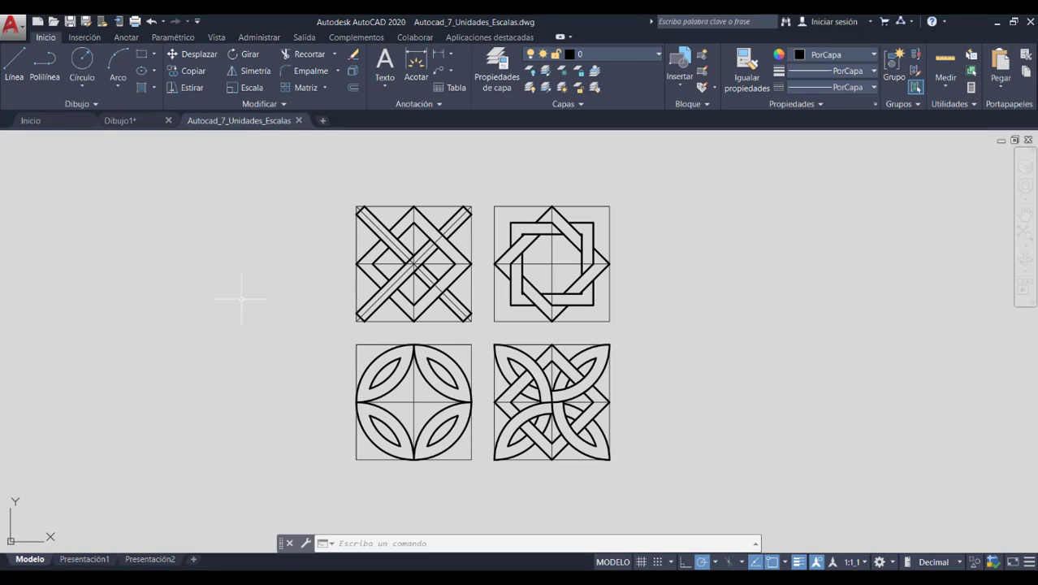
Open the Presentación1 layout and apply Ajustar escala to its viewport so the four patterns fit.
click(86, 559)
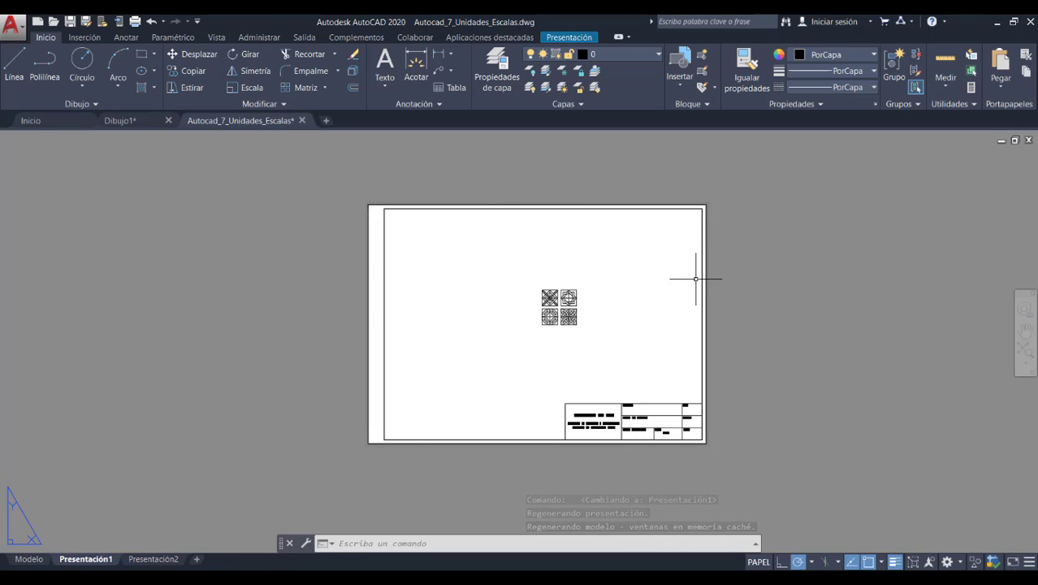
click(702, 224)
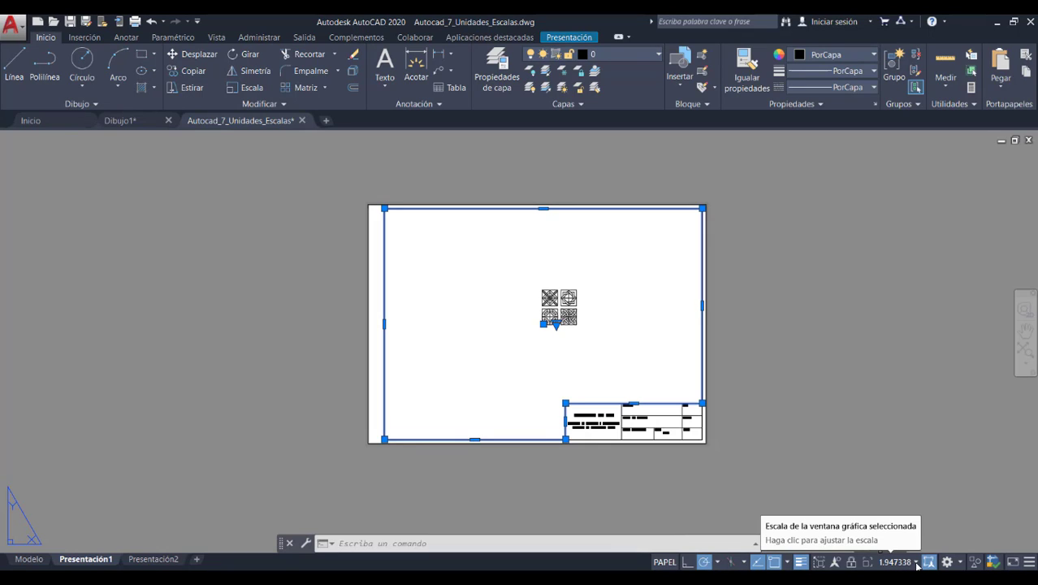
click(909, 564)
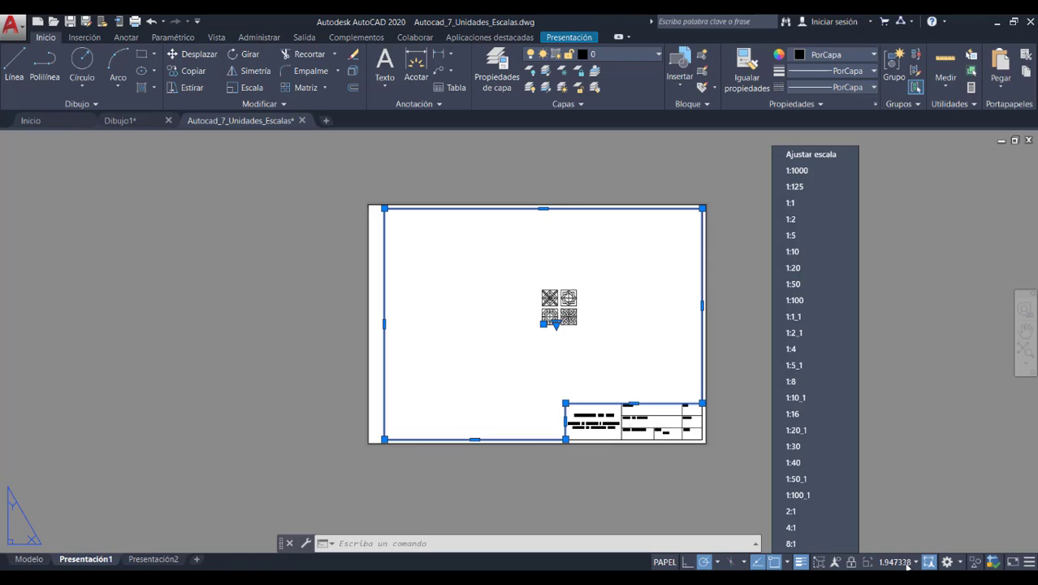
click(823, 157)
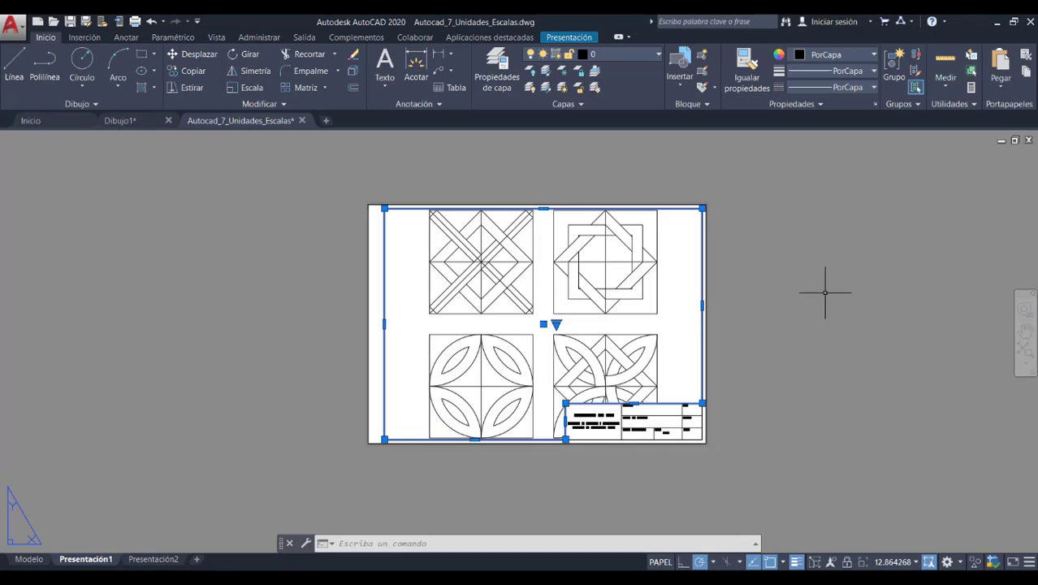
Open the drawing scale list for custom editing and check the paper-to-drawing unit ratio of the 1:125 scale.
click(903, 565)
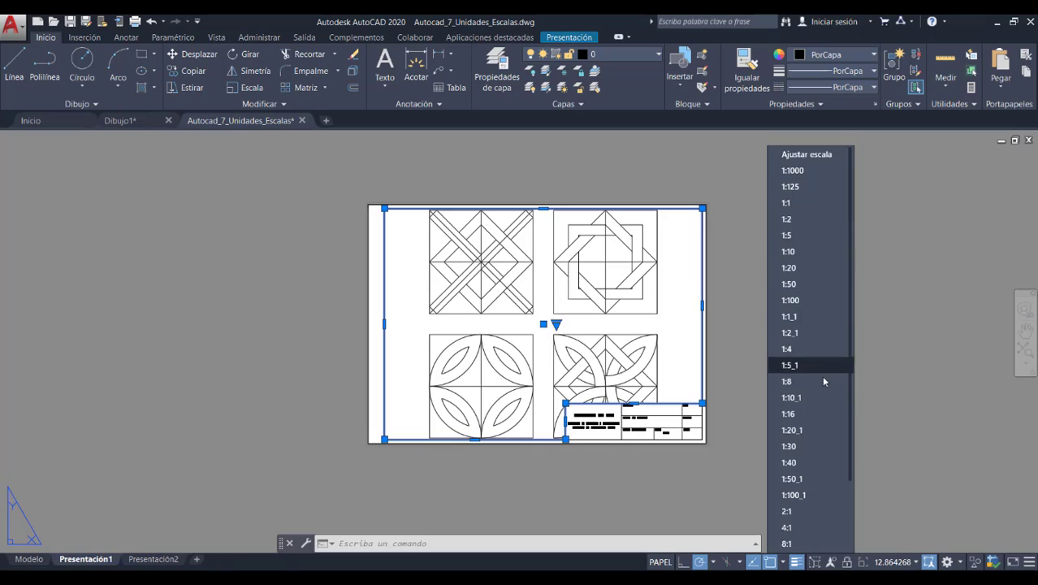
scroll(827, 398, down, 2)
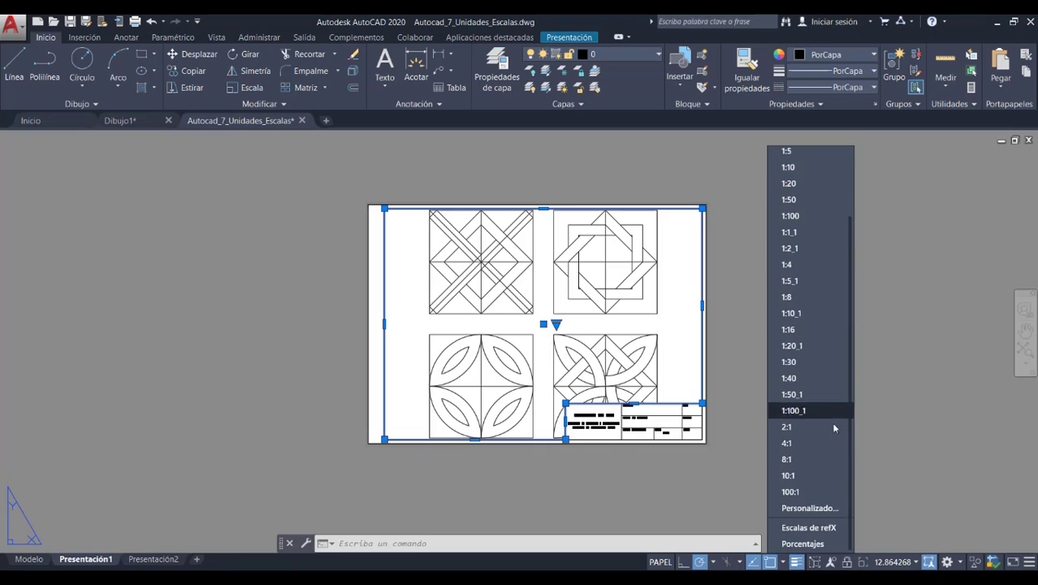
click(817, 510)
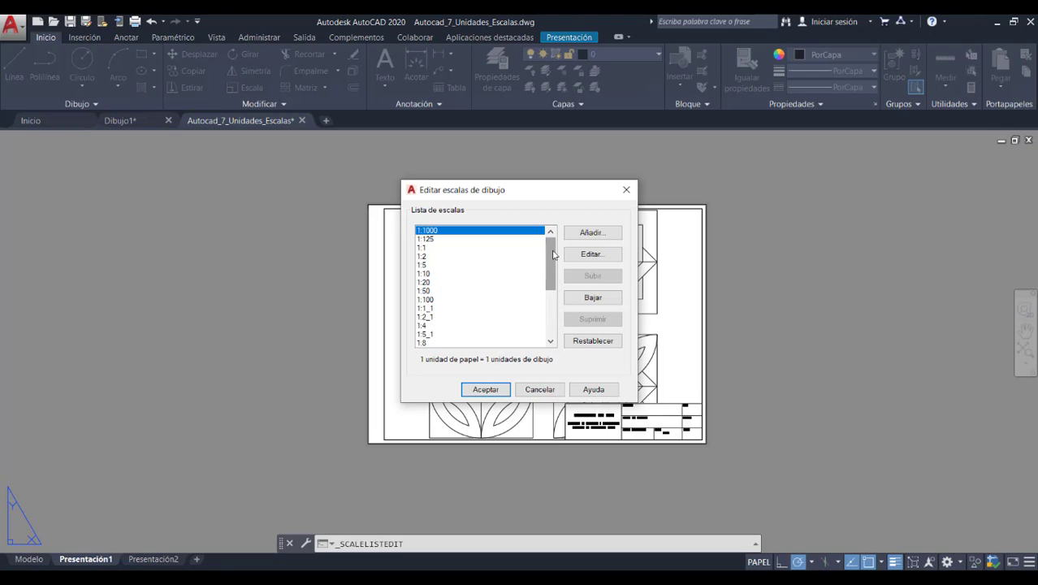
mouse_move(553, 255)
mouse_down()
mouse_move(550, 317)
mouse_move(552, 260)
mouse_up()
click(443, 239)
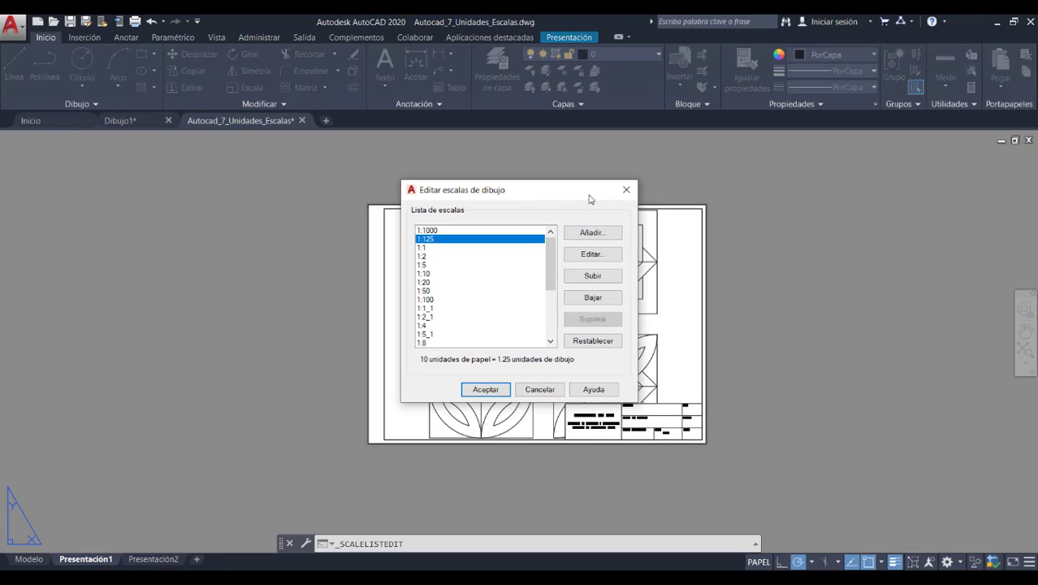
Add a custom scale named 1:75 with 10 paper units equal to 0.75 drawing units, and accept the scale list.
click(598, 237)
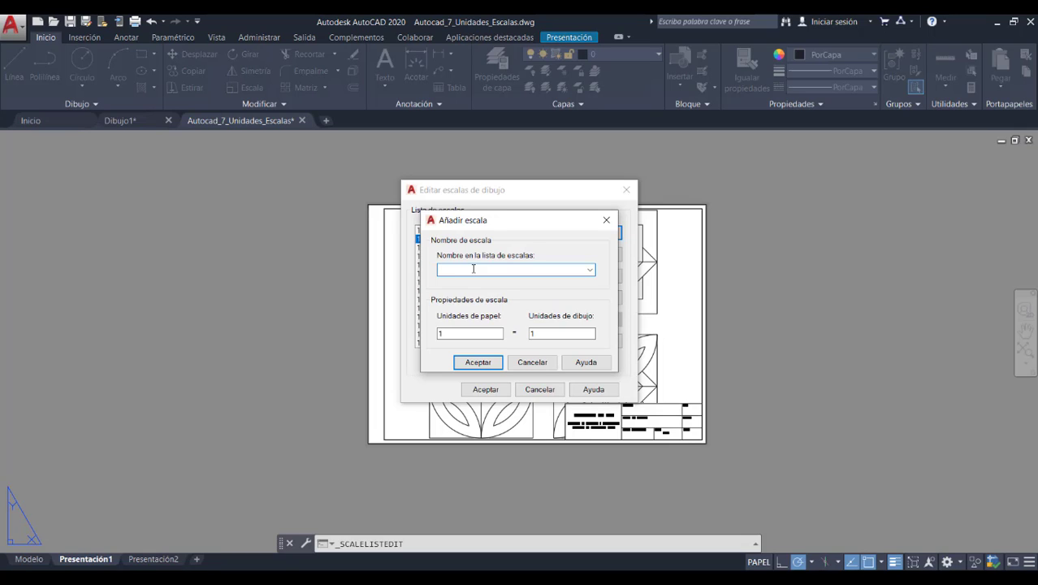
text(1:75)
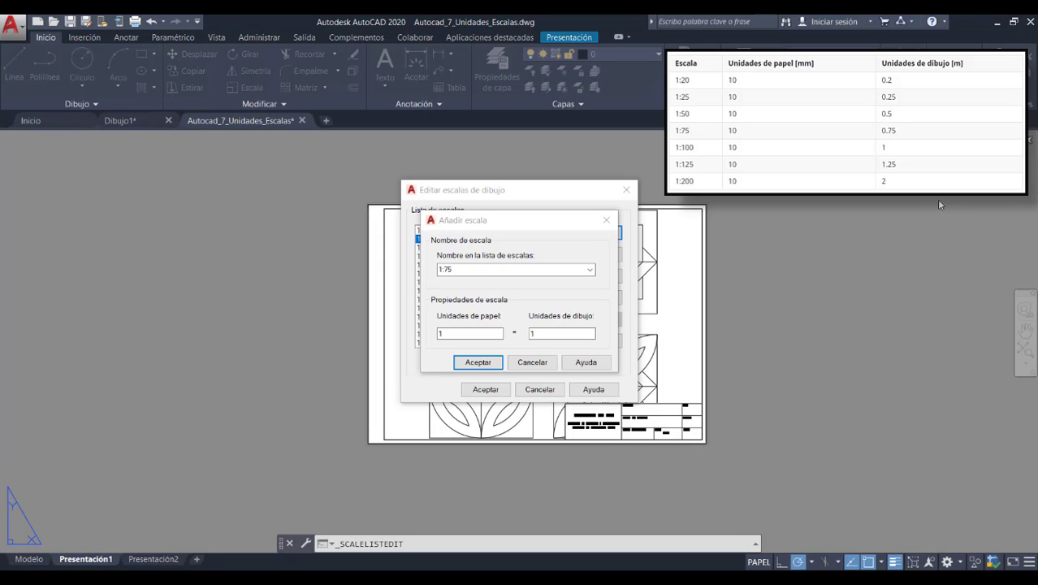
click(462, 332)
double_click(462, 333)
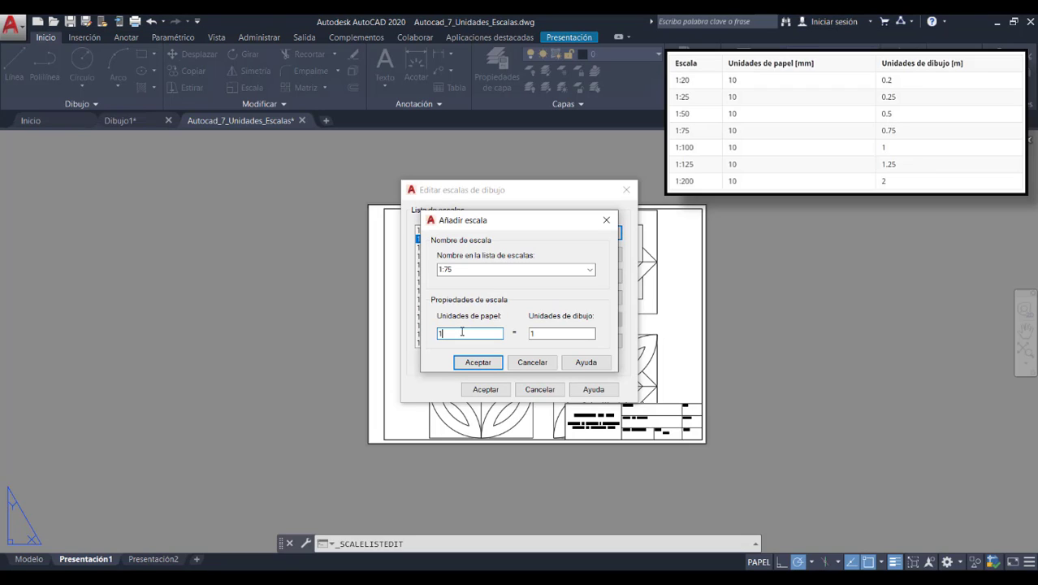
text(0)
click(562, 334)
text(0.75)
click(478, 362)
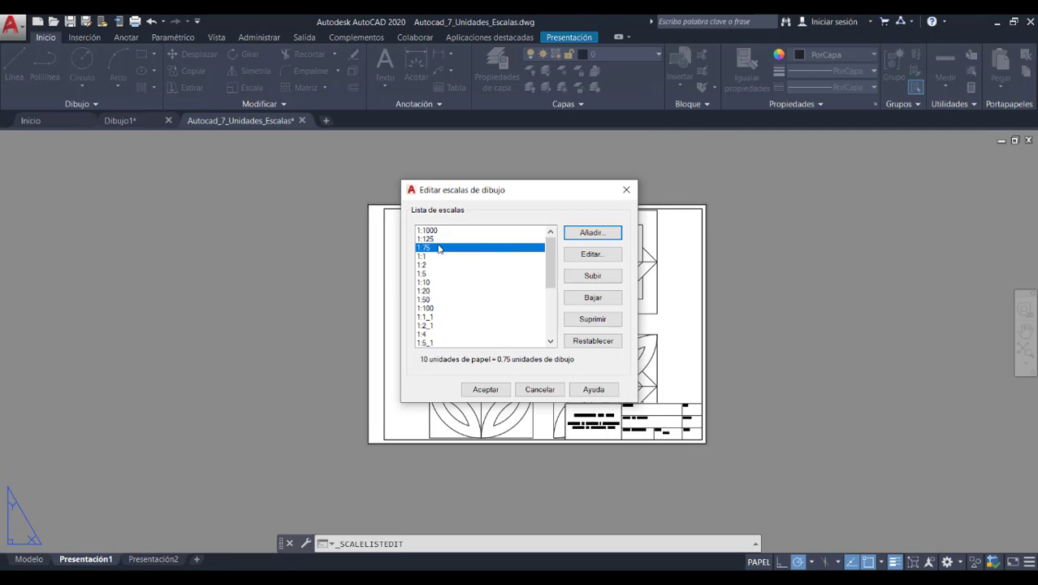
click(486, 389)
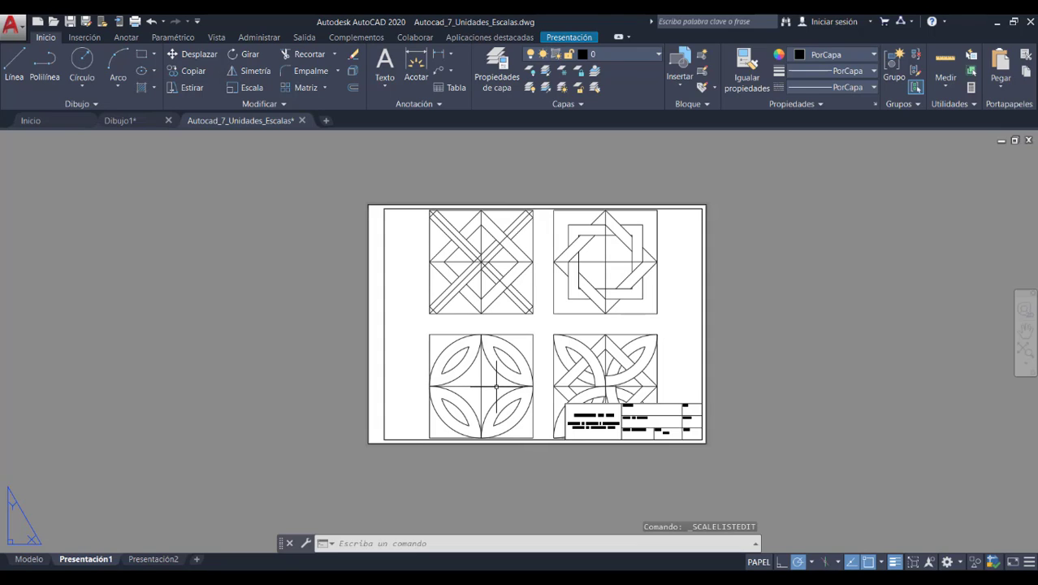
Apply the custom 1:75 scale to the layout viewport.
click(702, 262)
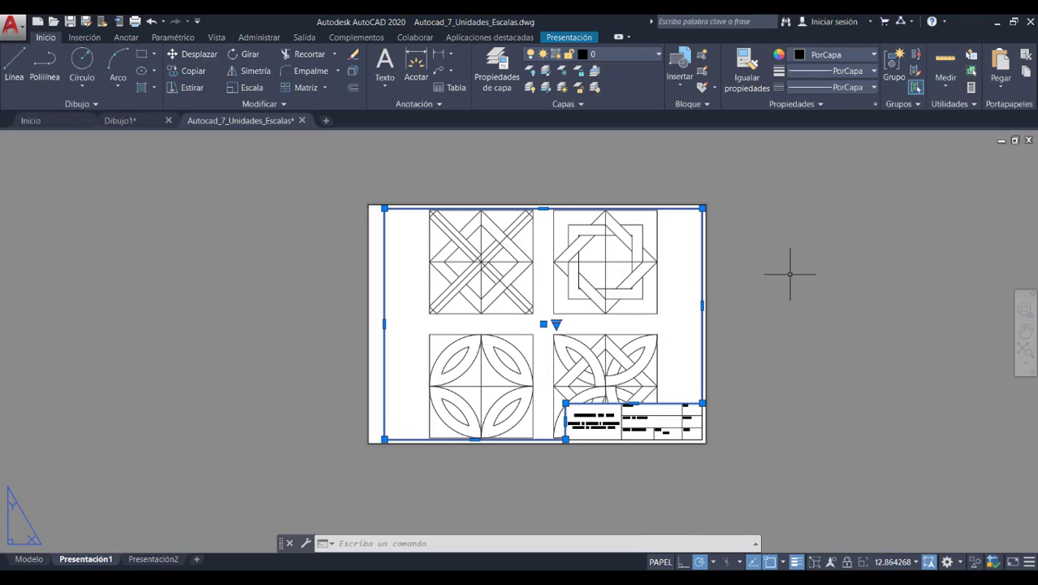
click(909, 562)
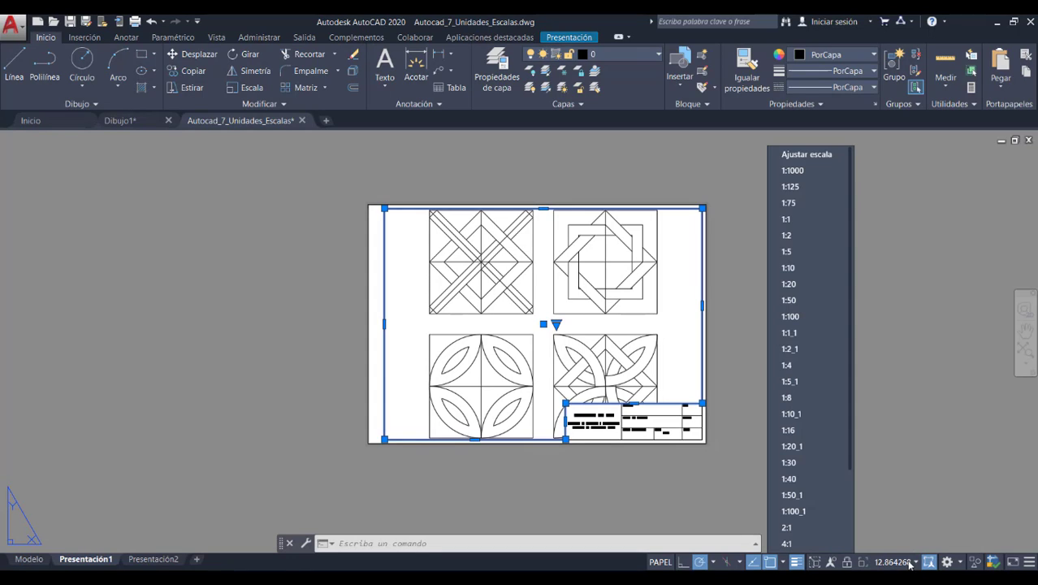
click(796, 205)
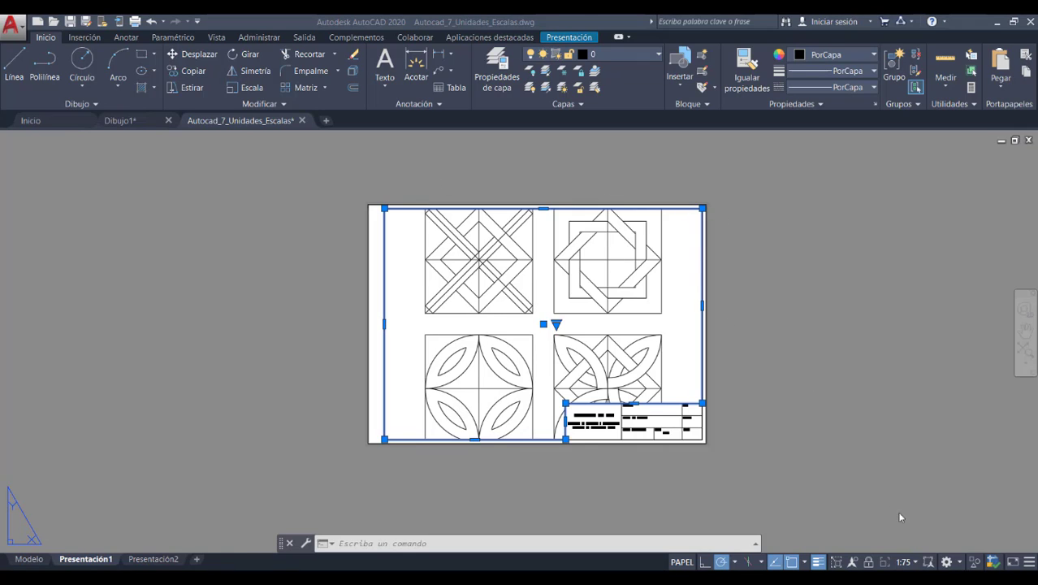
Set the layout viewport's scale to 1:100 and shift the patterns upward inside it, clear of the title block.
click(915, 562)
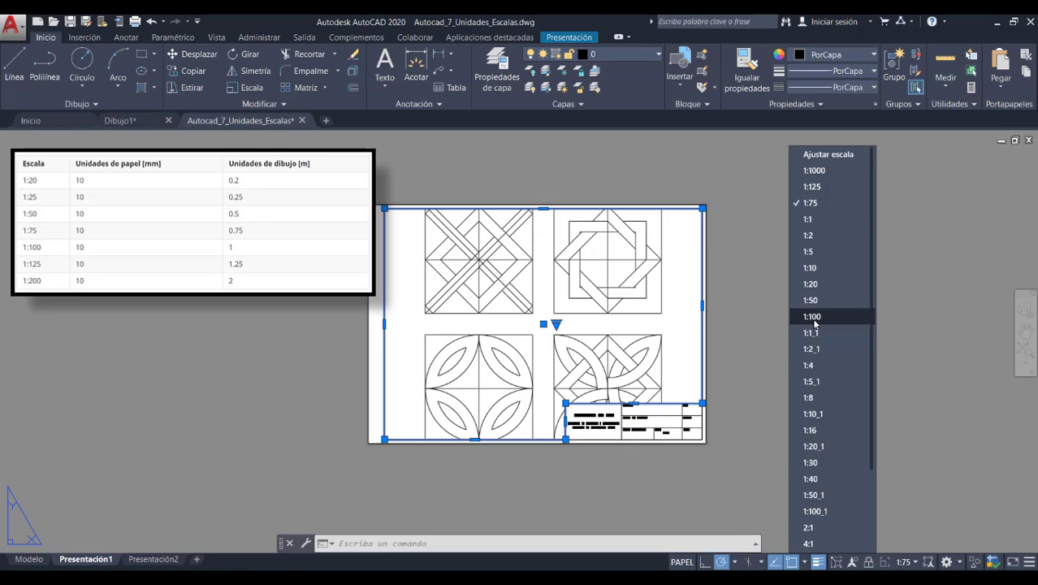
click(812, 317)
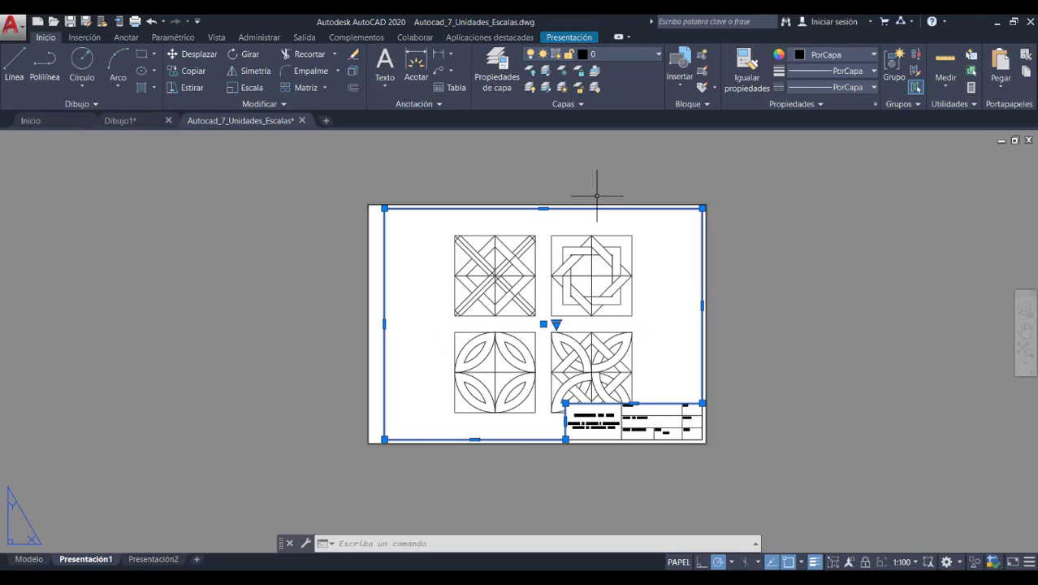
double_click(644, 325)
mouse_move(644, 324)
middle_down()
mouse_move(621, 310)
mouse_move(639, 309)
middle_up()
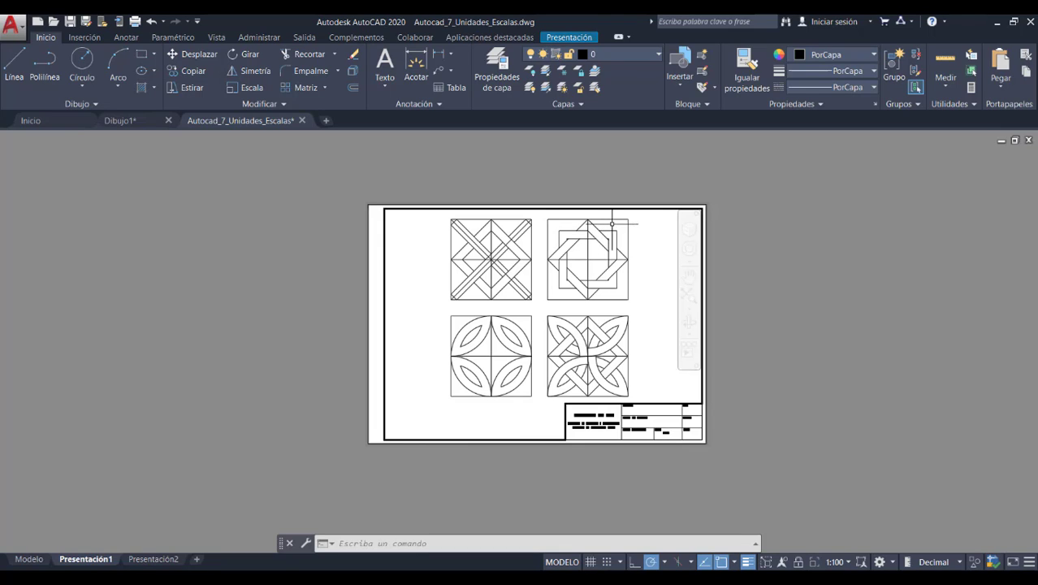
Lock the layout viewport at its 1:100 scale, try zooming over it, and return to paper space.
click(800, 562)
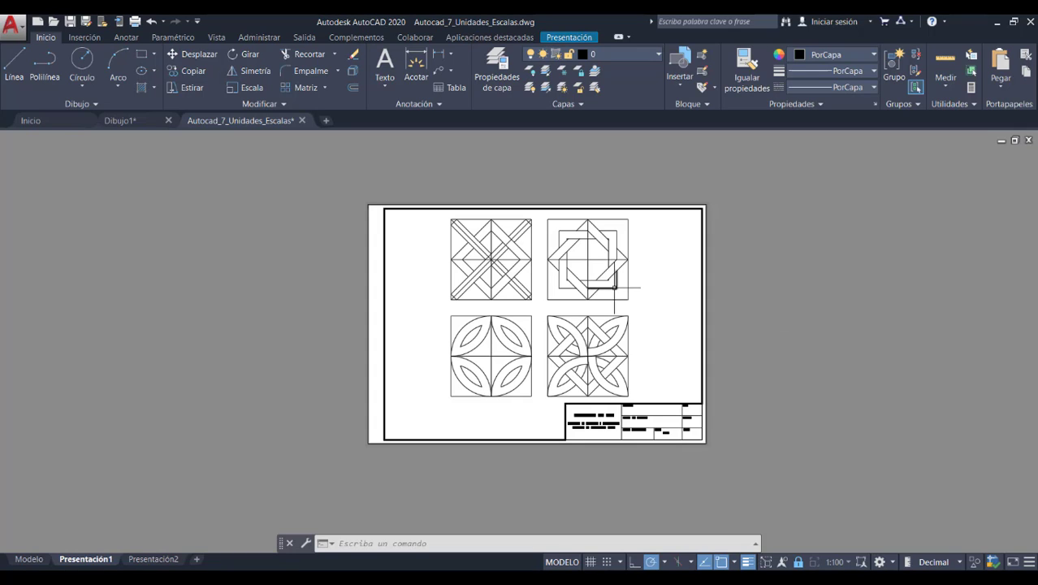
scroll(641, 287, down, 3)
scroll(641, 286, up, 3)
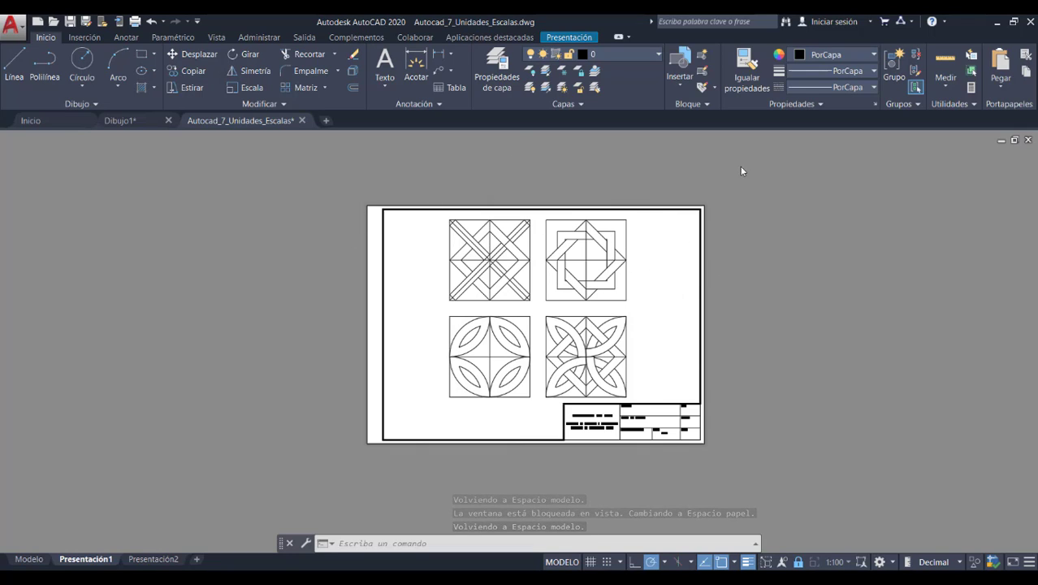
double_click(745, 215)
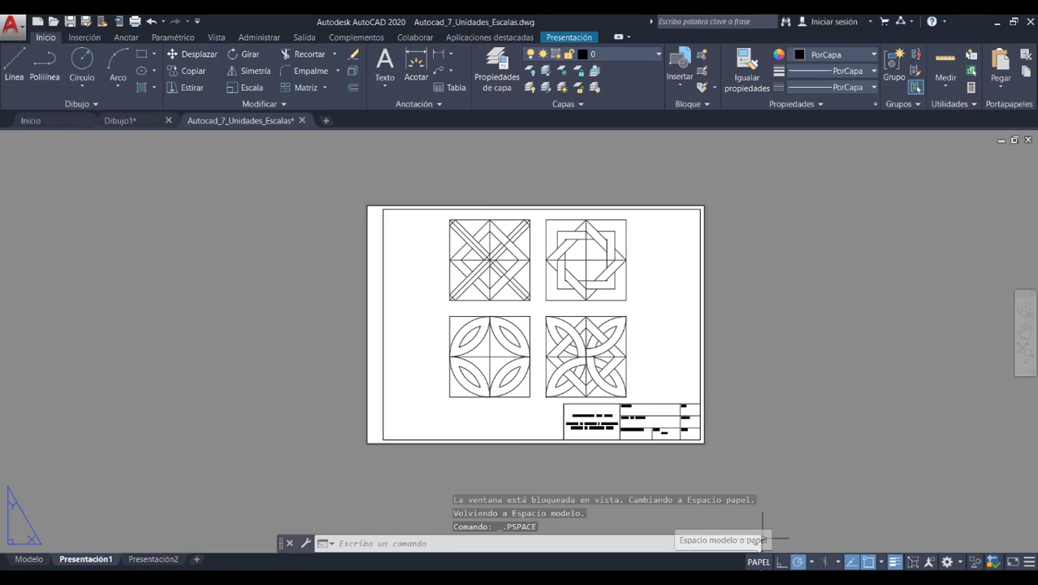
Examine how the sheet zooms and pans in paper space and with the locked viewport active.
scroll(772, 335, down, 4)
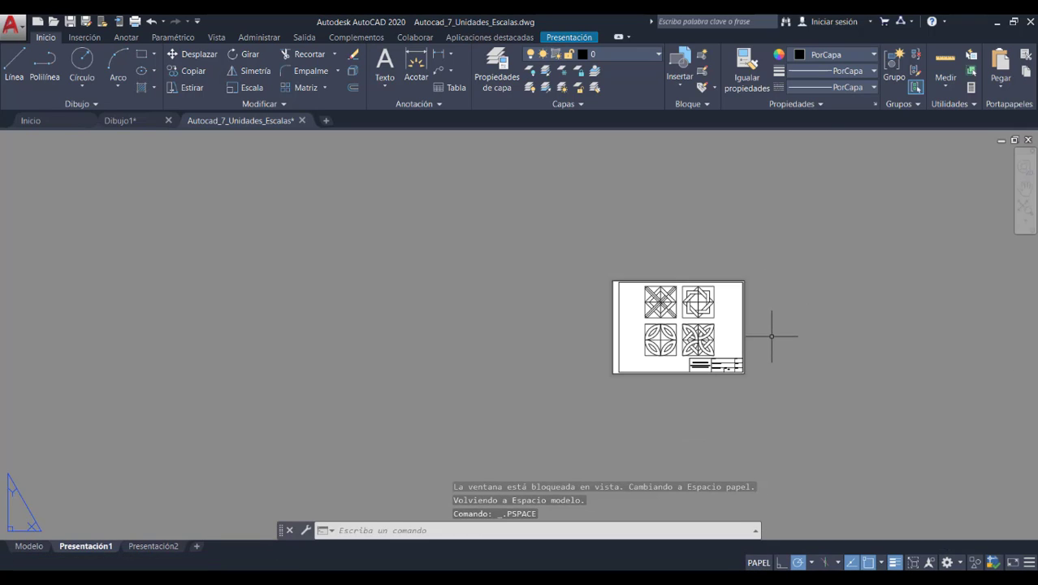
scroll(772, 337, up, 6)
scroll(774, 339, down, 2)
middle_drag(765, 291, 783, 307)
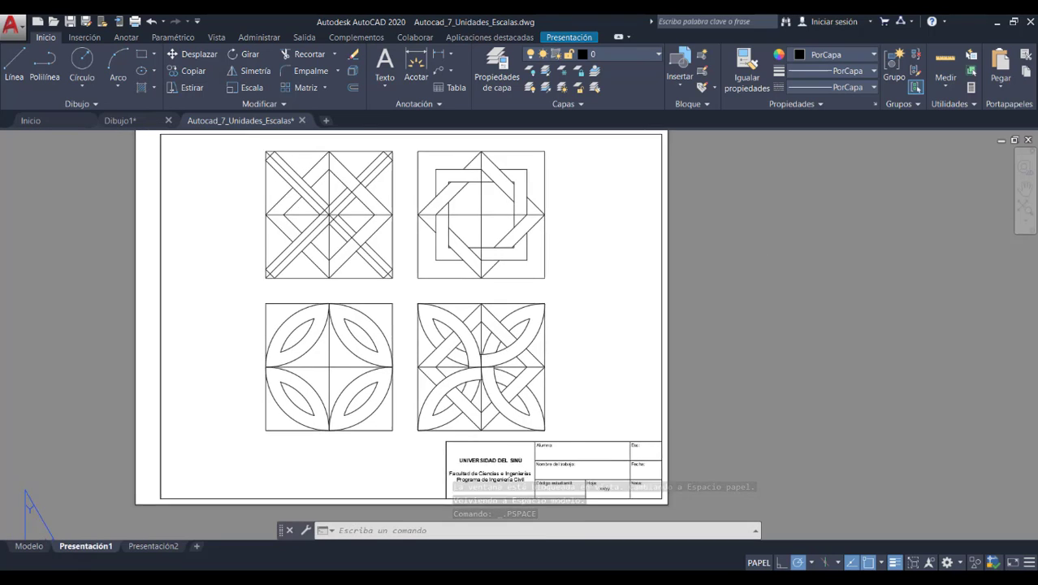
scroll(827, 294, down, 3)
click(699, 283)
key(Escape)
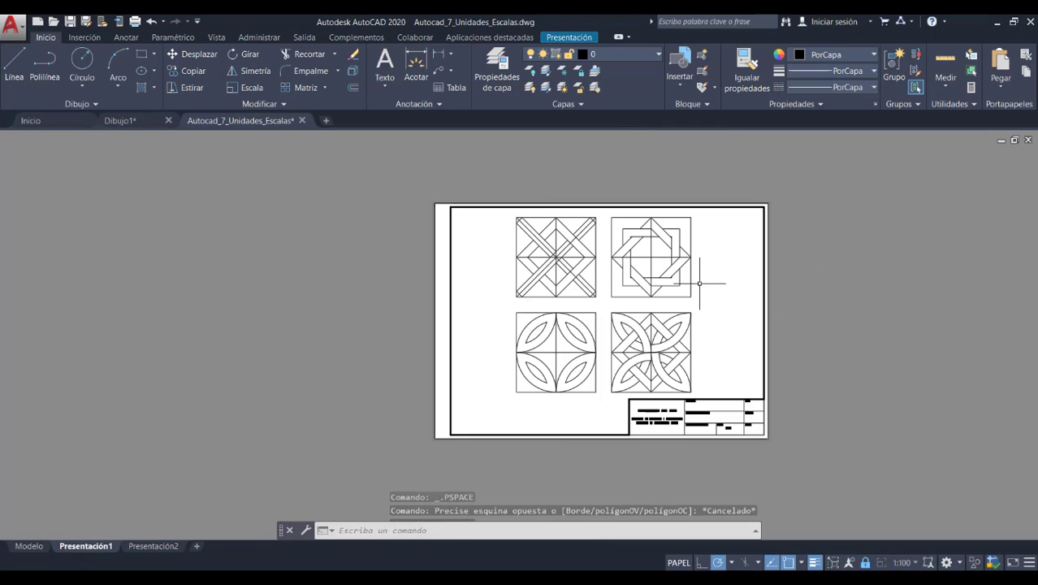
double_click(698, 283)
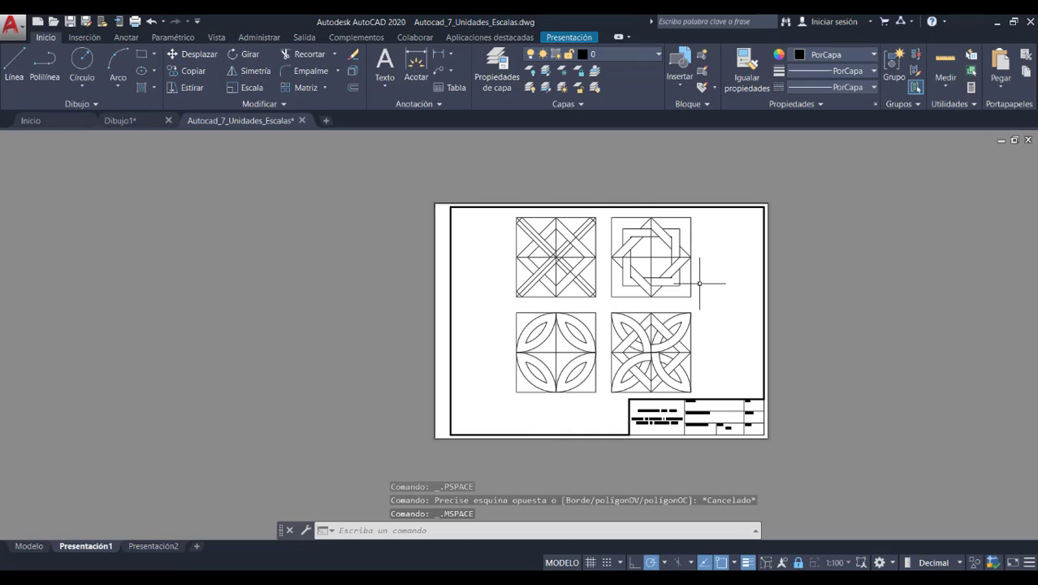
scroll(698, 283, up, 4)
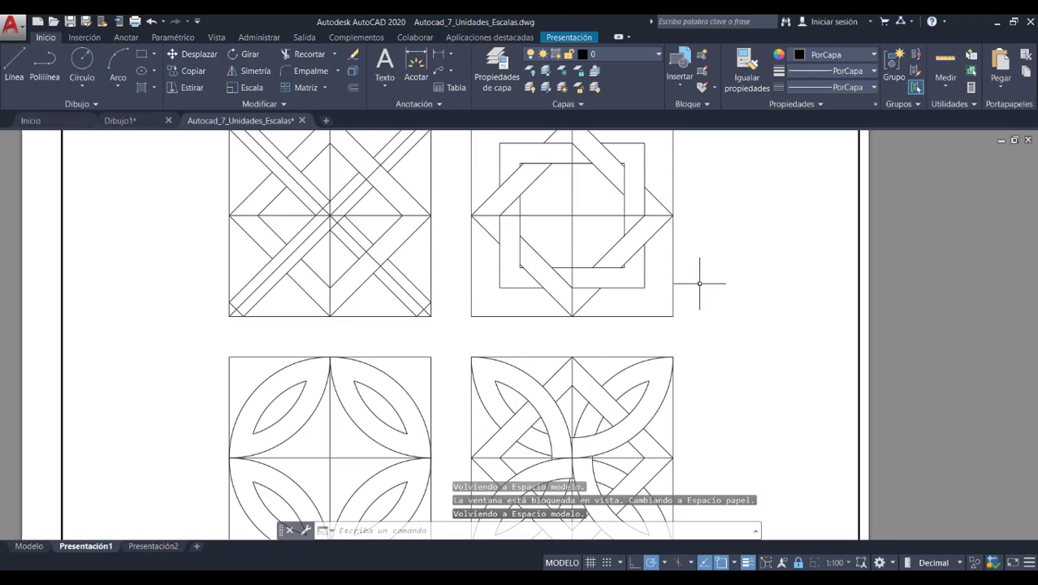
scroll(699, 284, down, 3)
scroll(699, 283, up, 2)
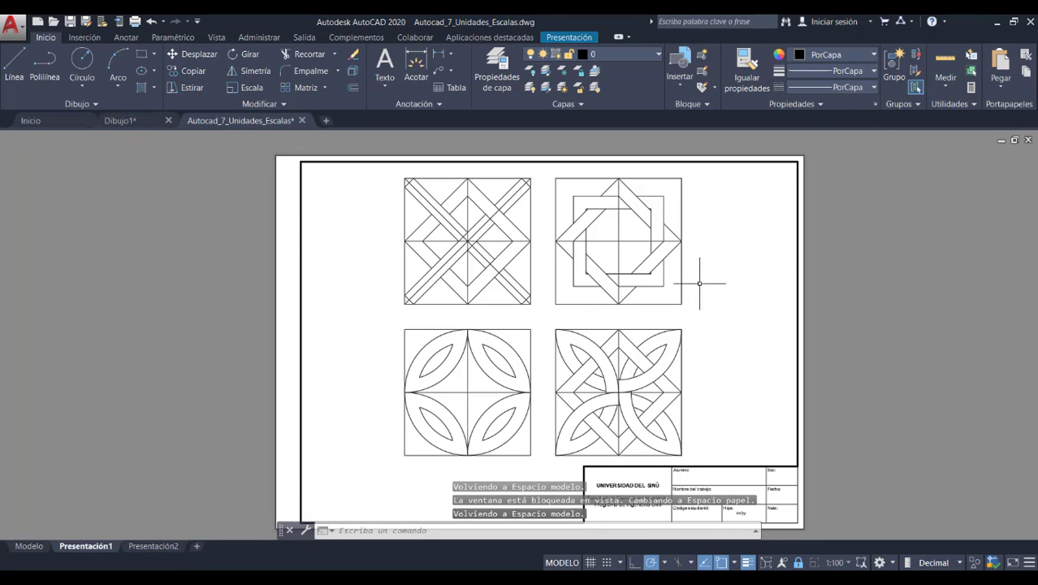
scroll(698, 284, down, 2)
middle_drag(699, 284, 693, 273)
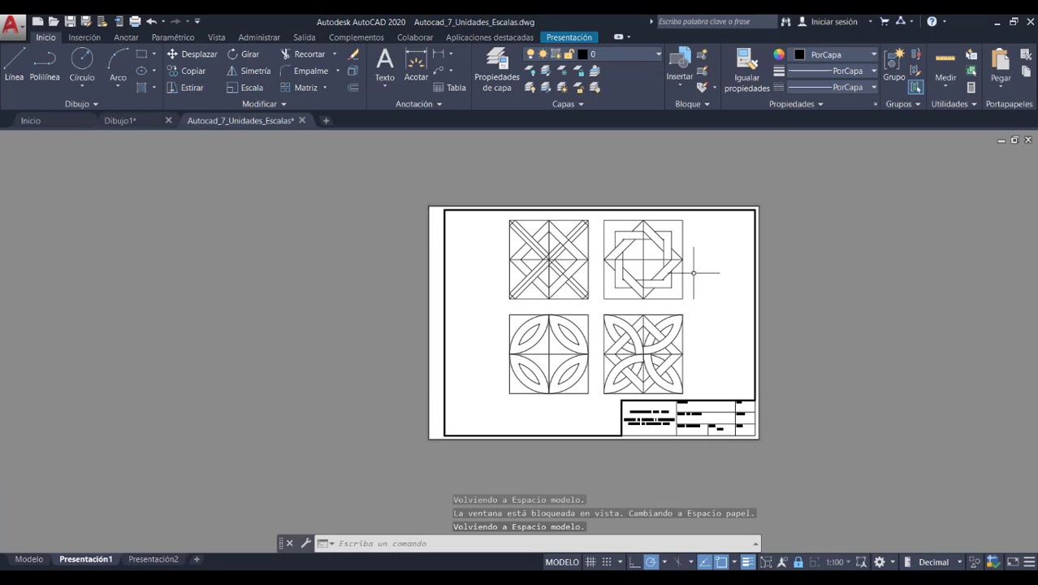
Unlock the viewport and zoom its contents in and out to check the effect on the viewport scale.
double_click(807, 392)
double_click(733, 341)
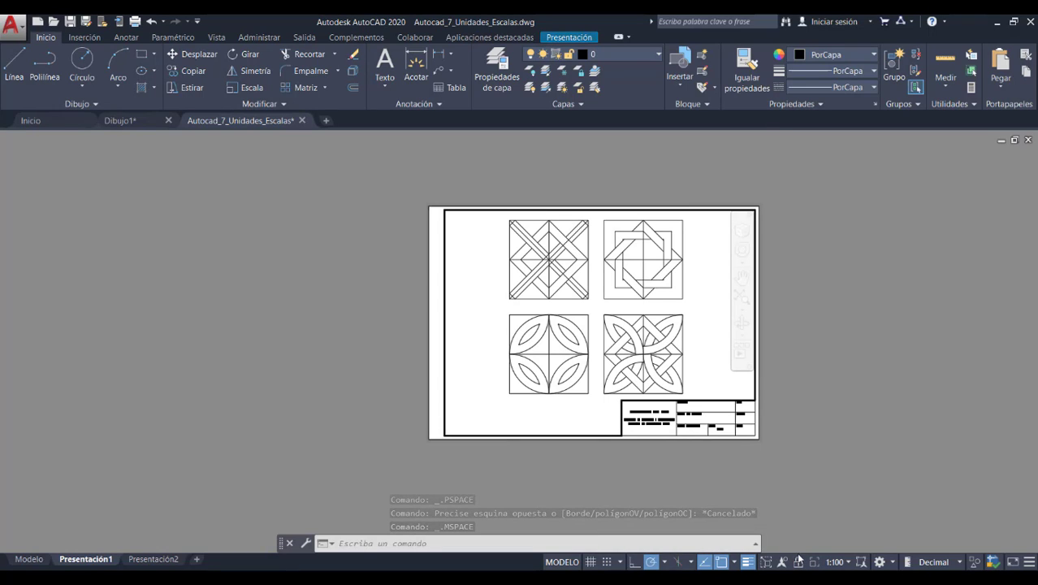
scroll(648, 326, up, 4)
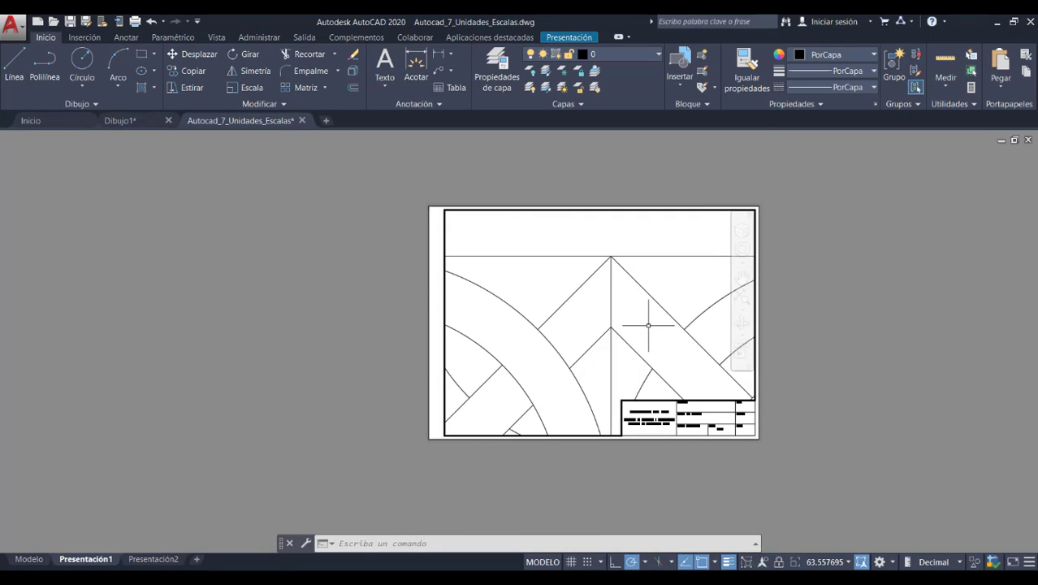
scroll(648, 326, down, 4)
scroll(648, 326, down, 2)
scroll(648, 326, up, 10)
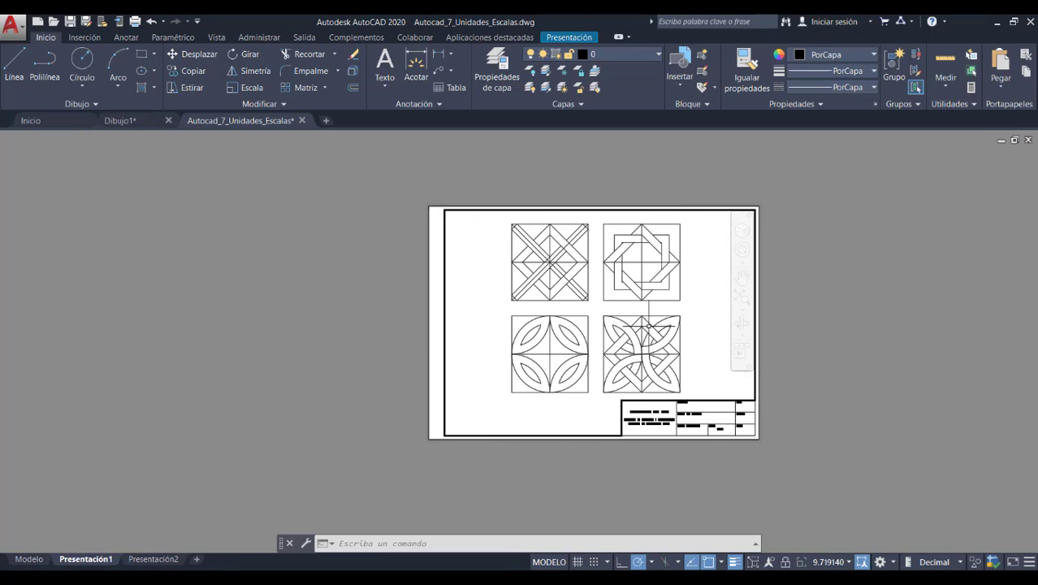
scroll(649, 325, down, 4)
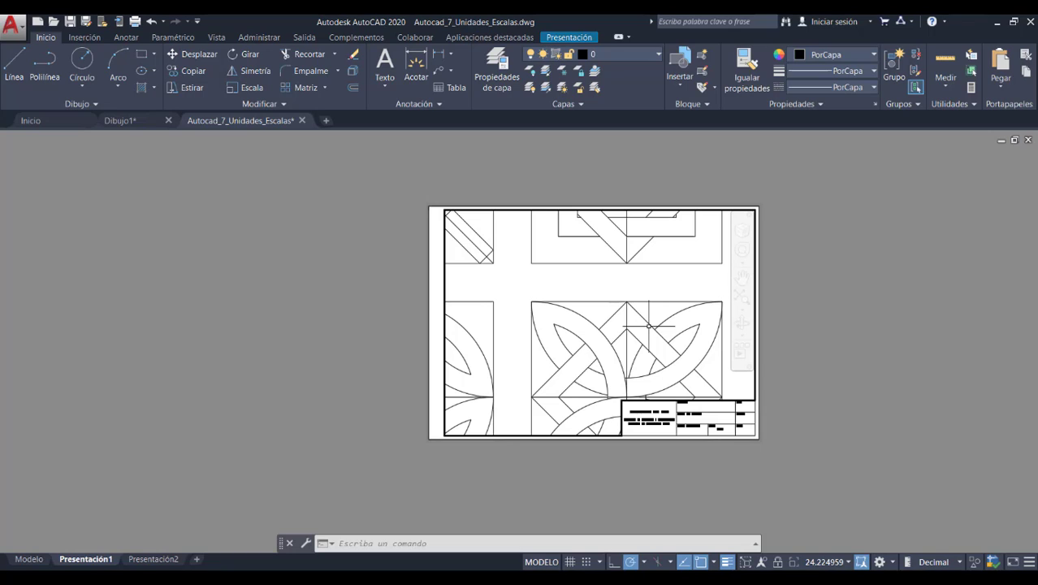
Set the viewport scale to 1:100 with the four patterns centred above the title block, and lock the viewport.
click(848, 562)
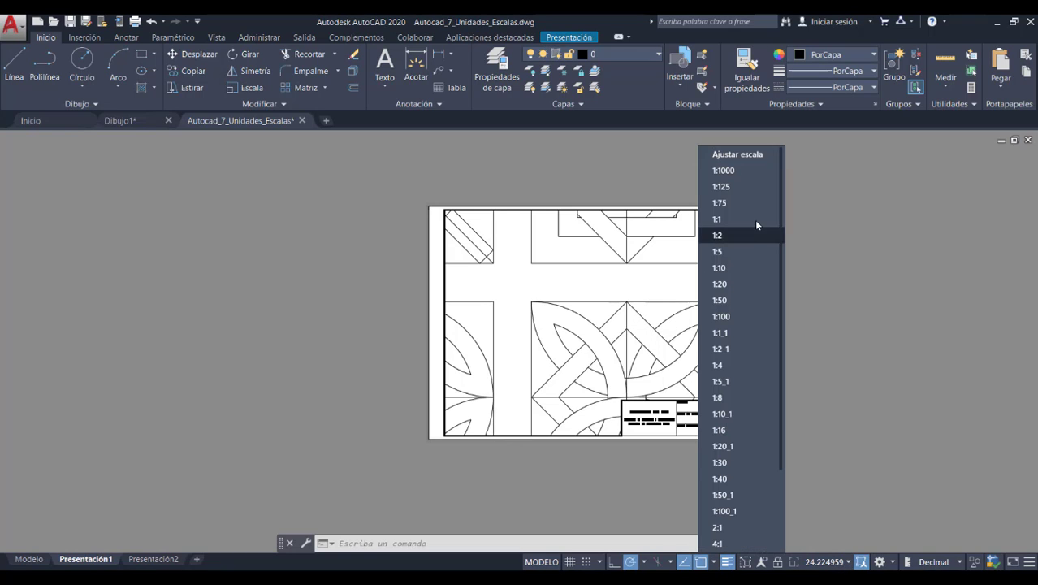
click(728, 323)
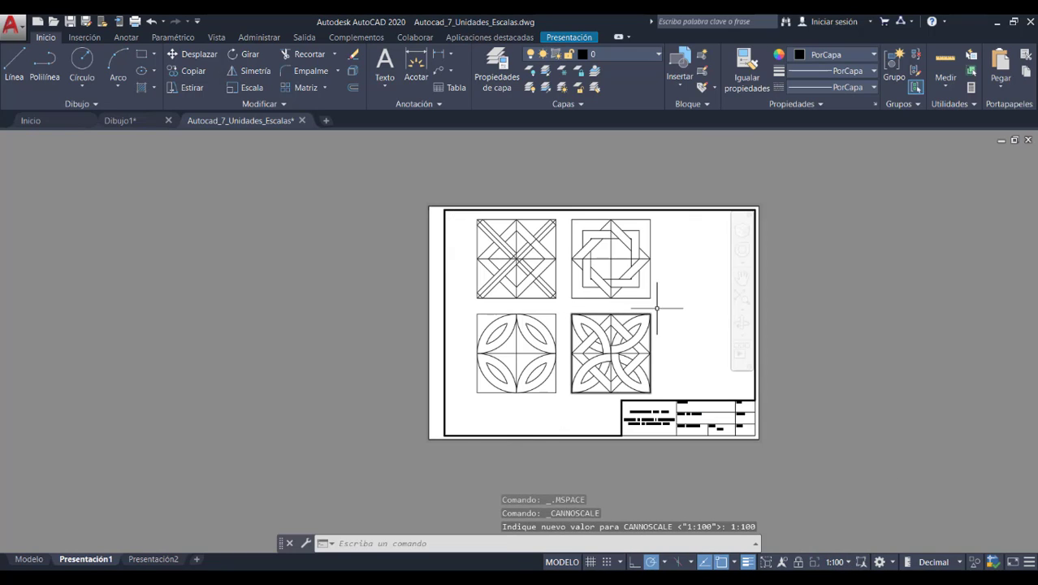
click(800, 562)
middle_drag(690, 331, 682, 304)
middle_drag(500, 245, 471, 290)
middle_drag(650, 323, 644, 295)
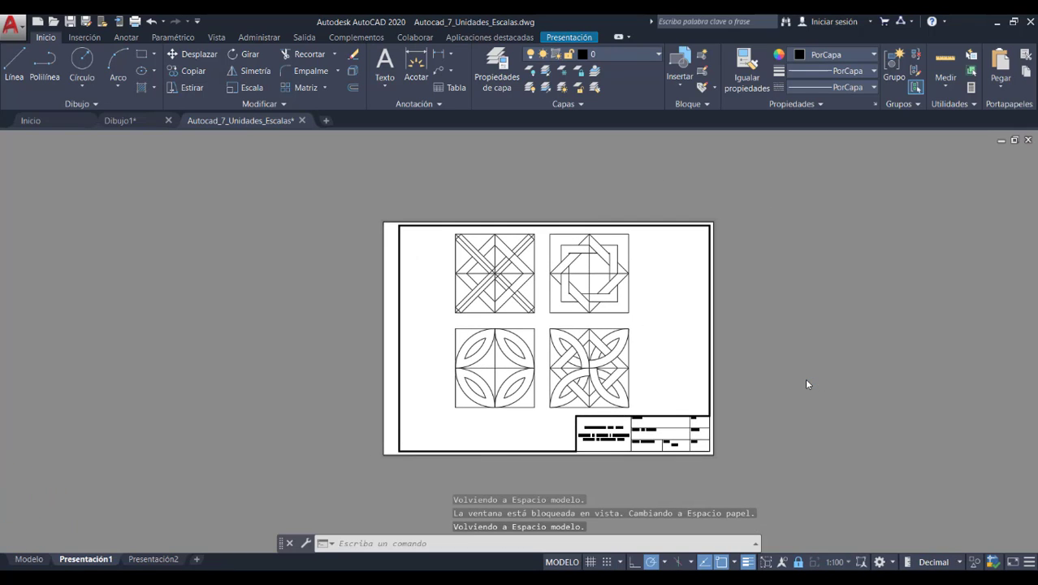